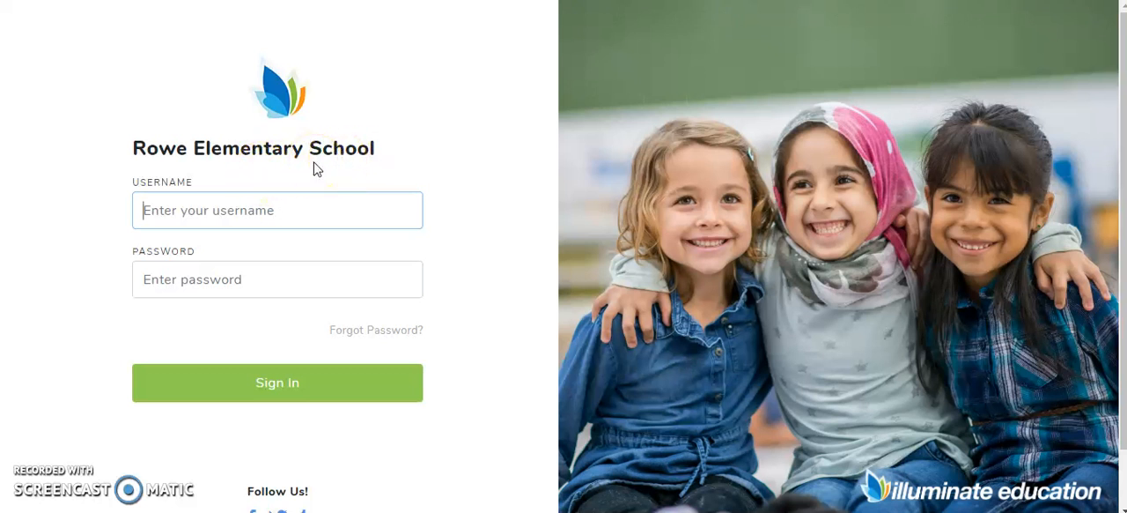
Step: Sign in to the school's account with the username and account password
key(Tab)
text(********)
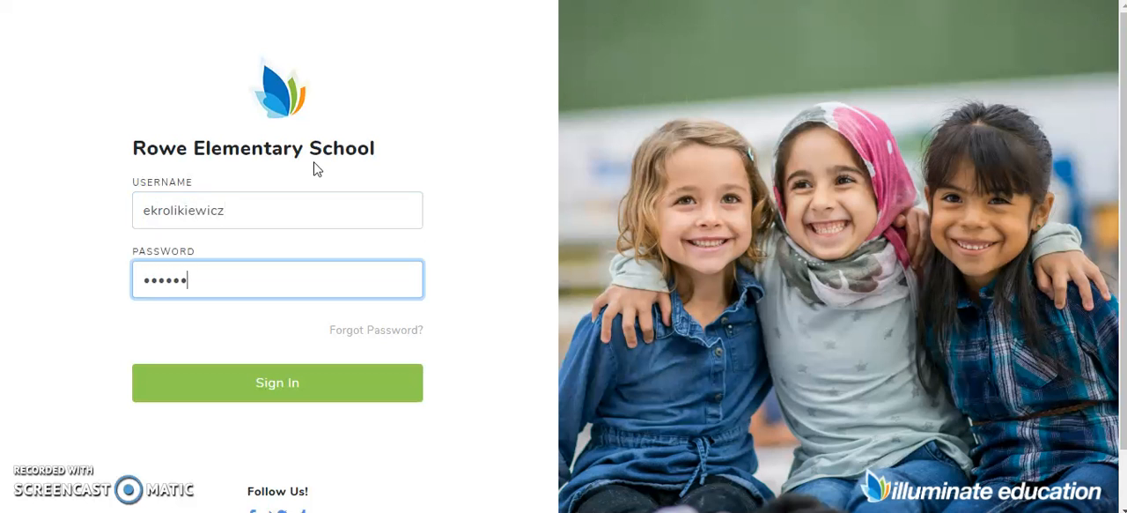
key(Return)
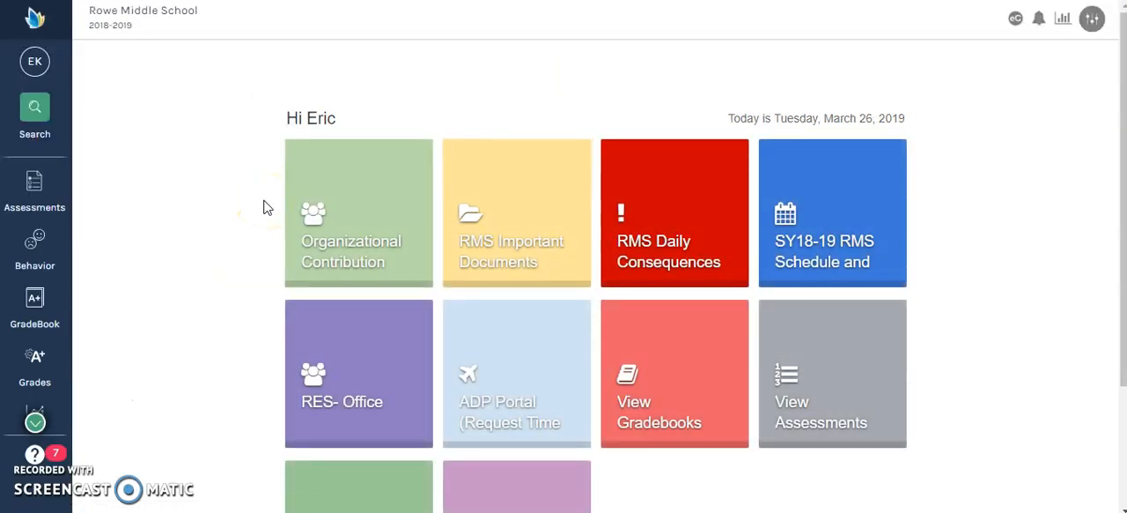
Step: Open a new minor incident report from the Behavior options
scroll(268, 208, down, 1)
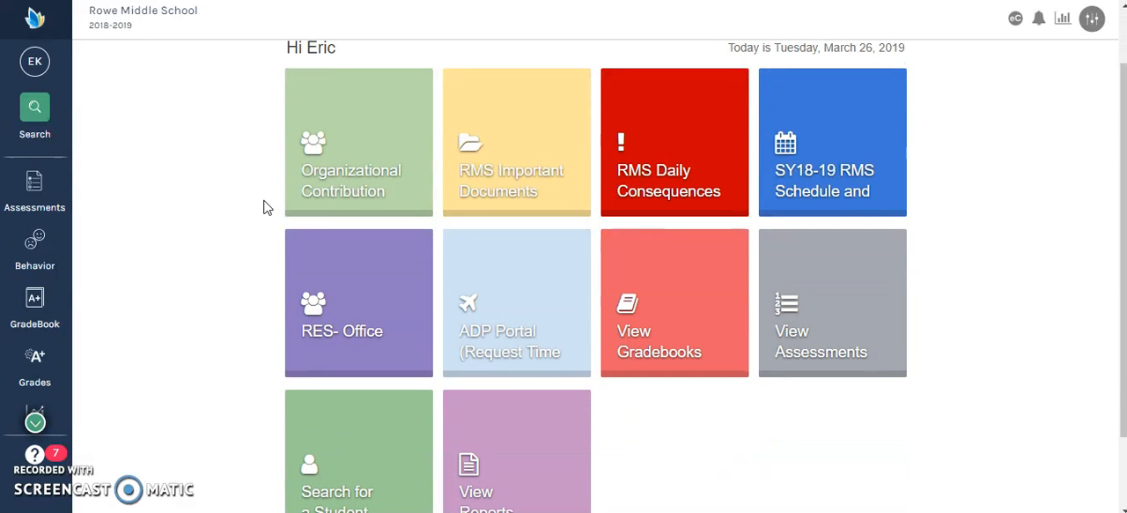
scroll(264, 202, up, 1)
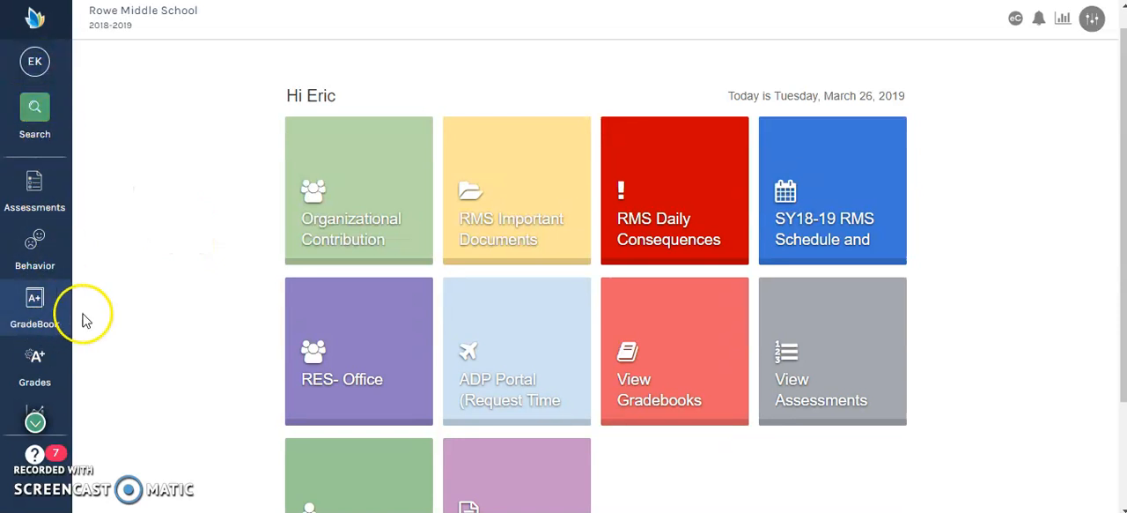
click(37, 243)
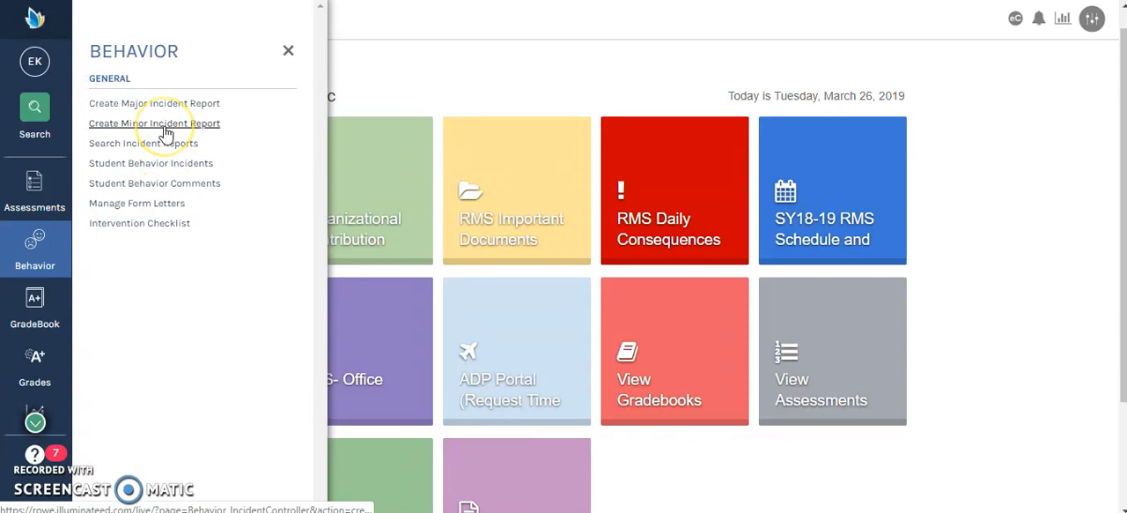
click(166, 132)
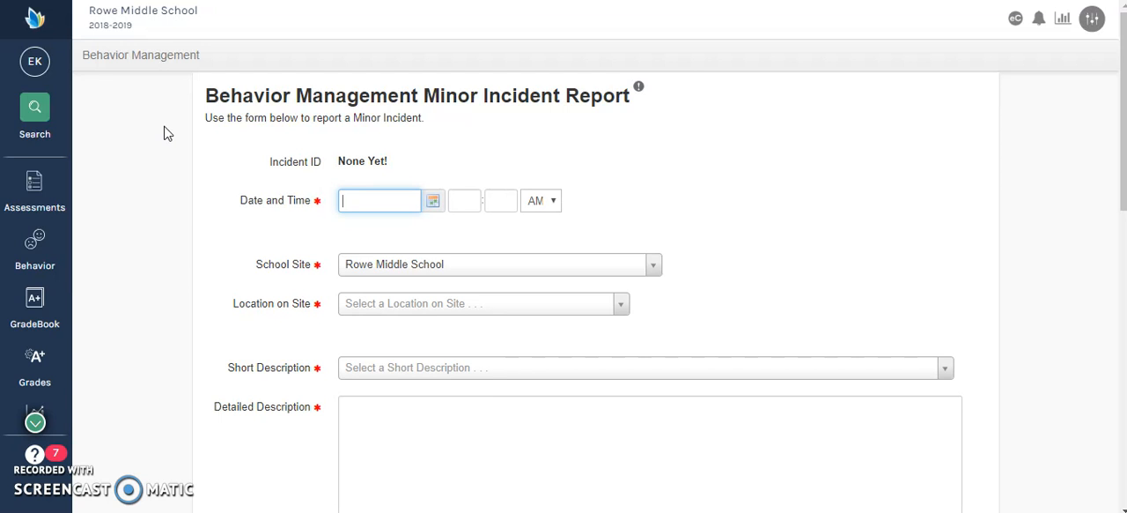
Step: Set the incident's date and time to 03/26/2019, 09:54 AM
text(03/26/2019)
key(Tab)
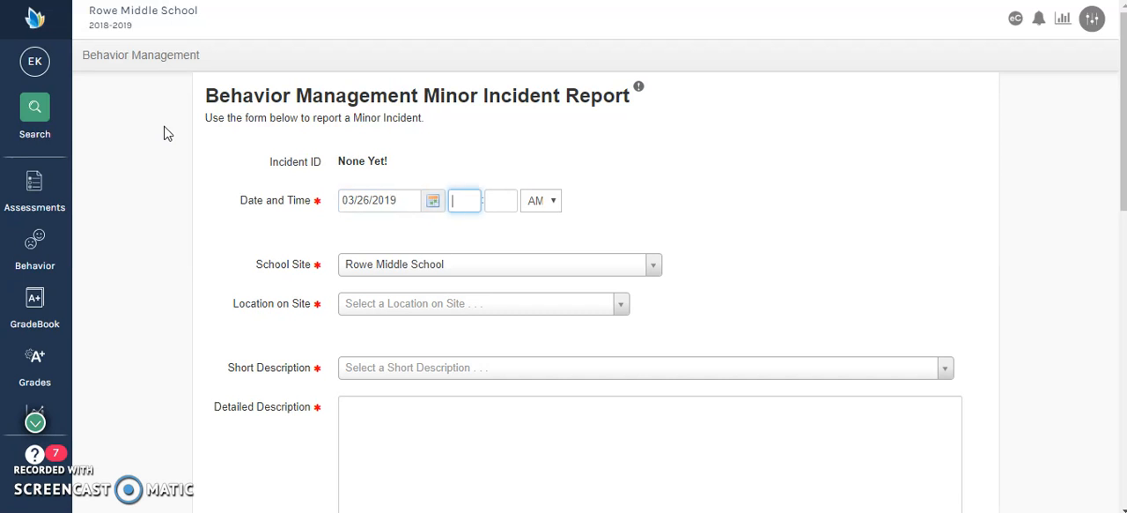
text(09:)
text(54)
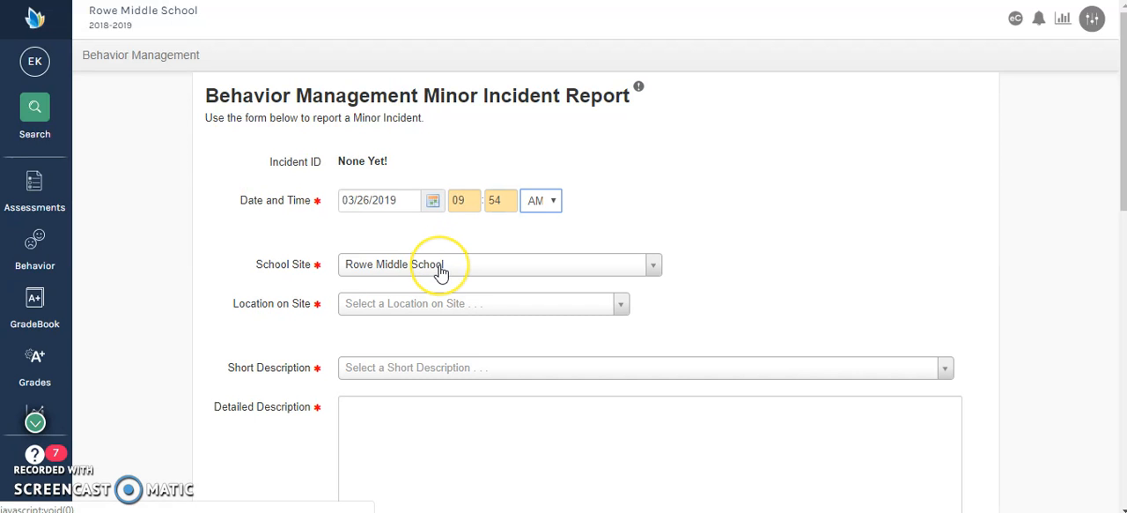
Step: Set the incident's location on site to Classroom
scroll(440, 268, down, 1)
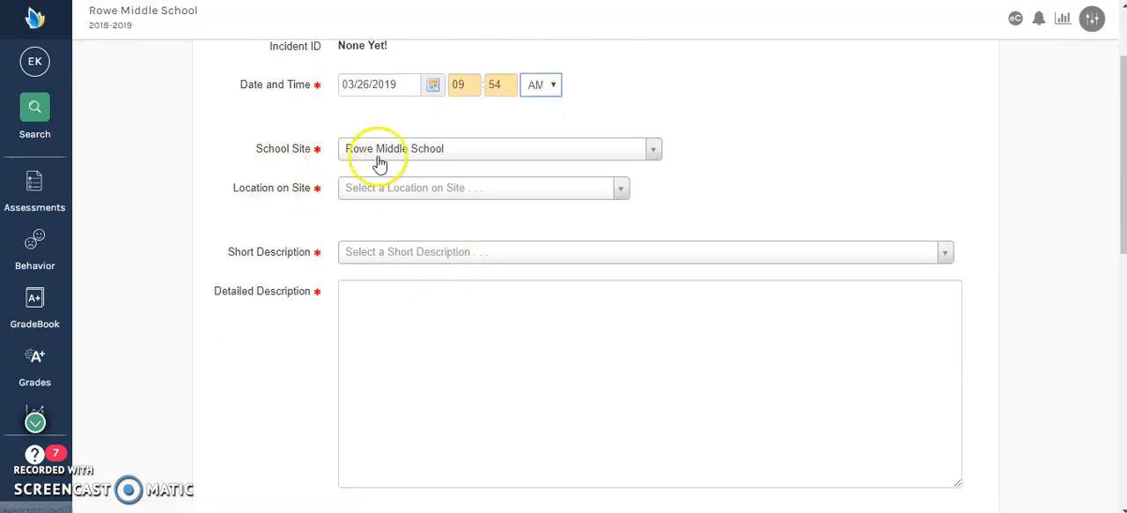
click(381, 186)
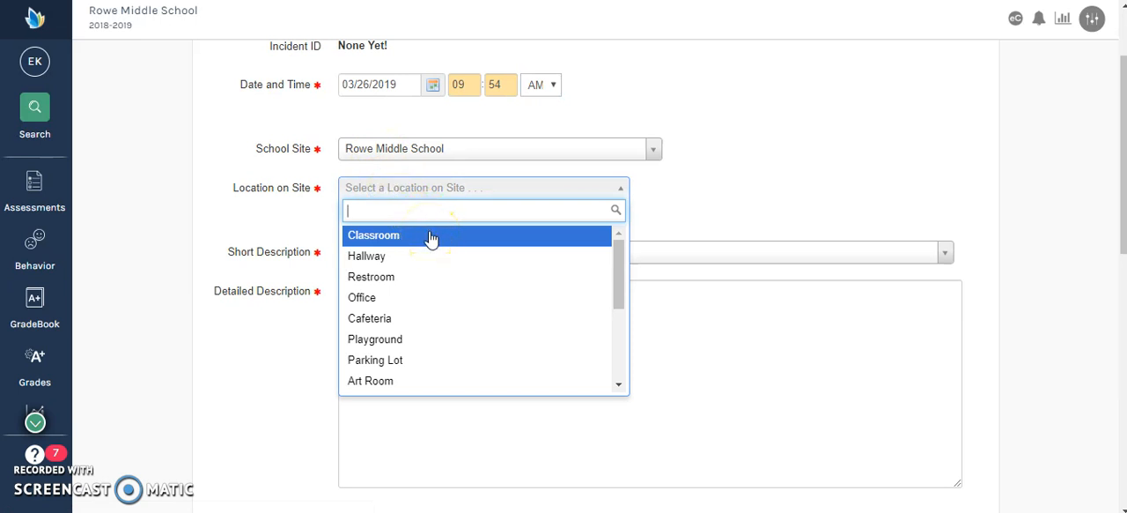
scroll(501, 326, down, 1)
scroll(498, 324, down, 3)
scroll(499, 325, up, 4)
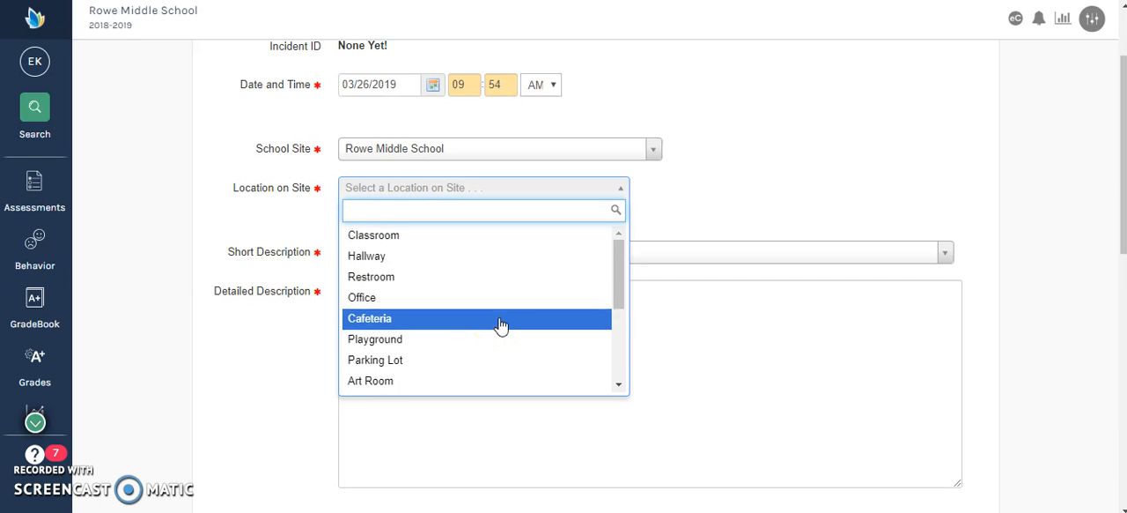
click(373, 236)
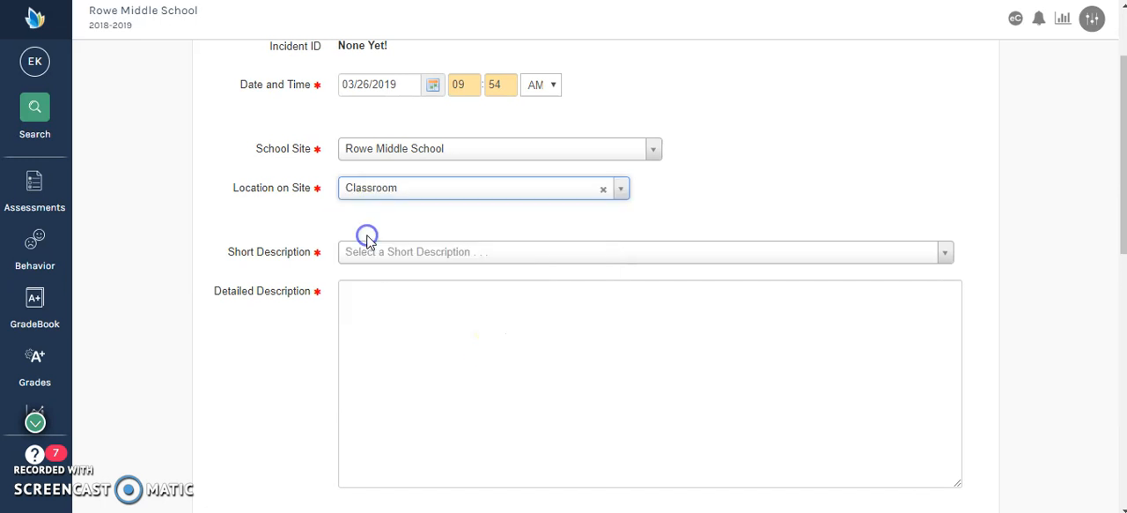
Step: Choose "RMS- Tardy to Class" as the incident's short description
click(445, 253)
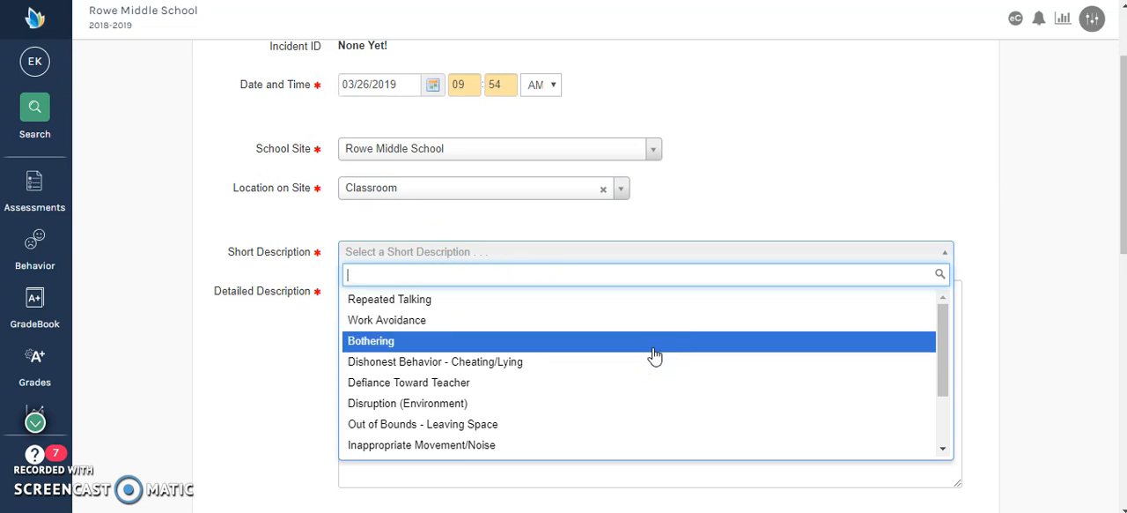
click(772, 304)
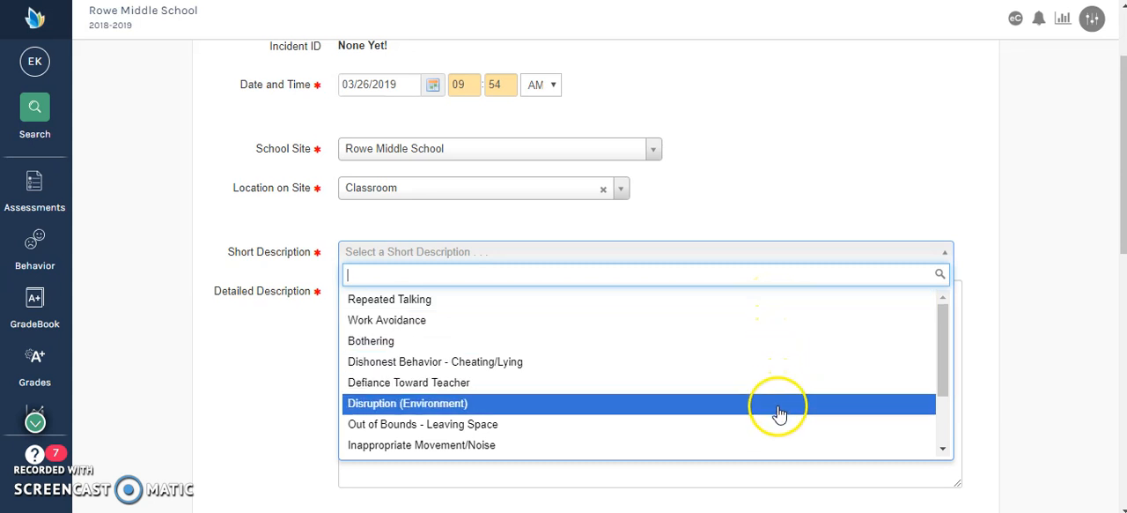
scroll(779, 432, down, 1)
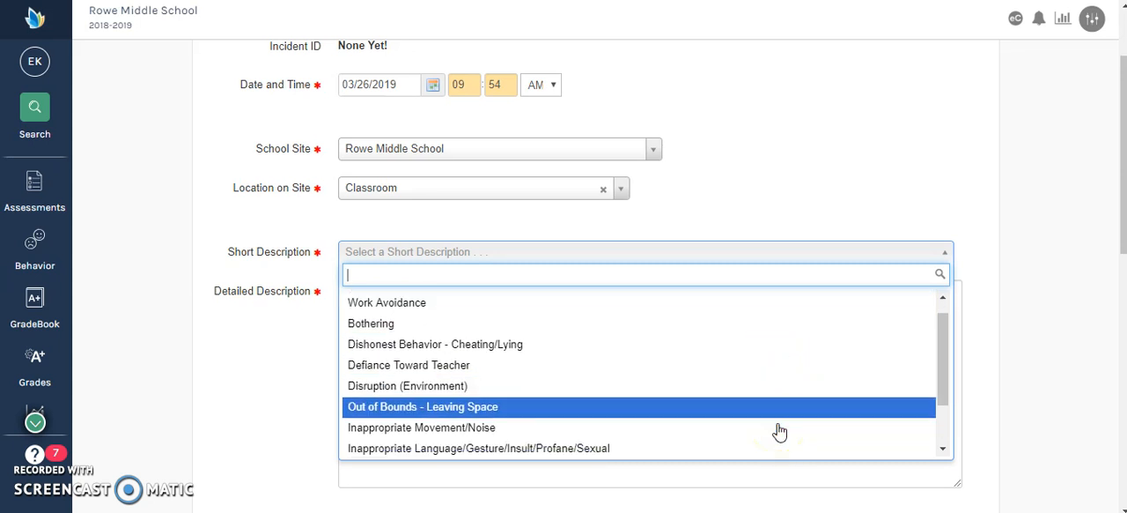
scroll(779, 431, down, 2)
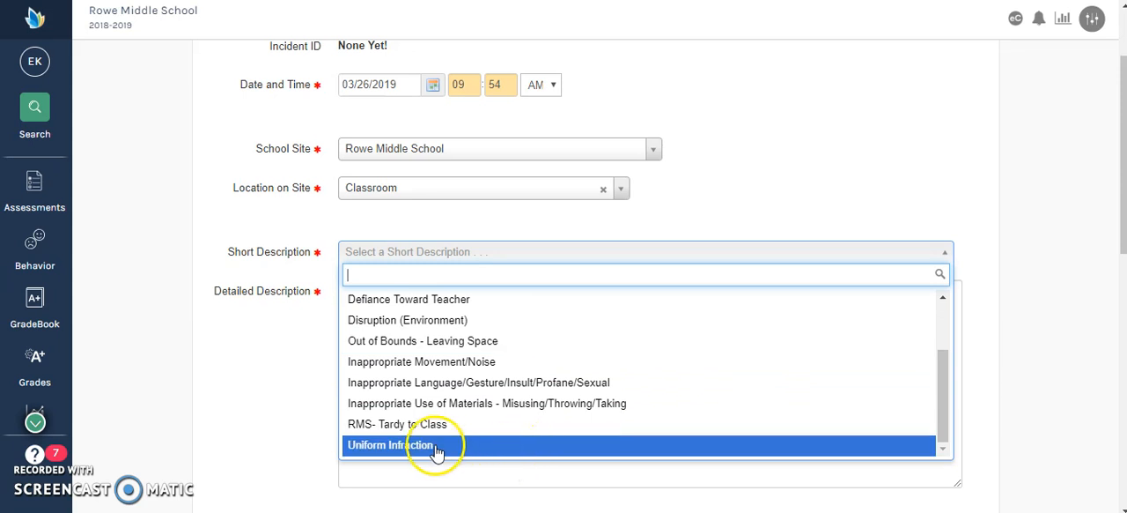
click(412, 423)
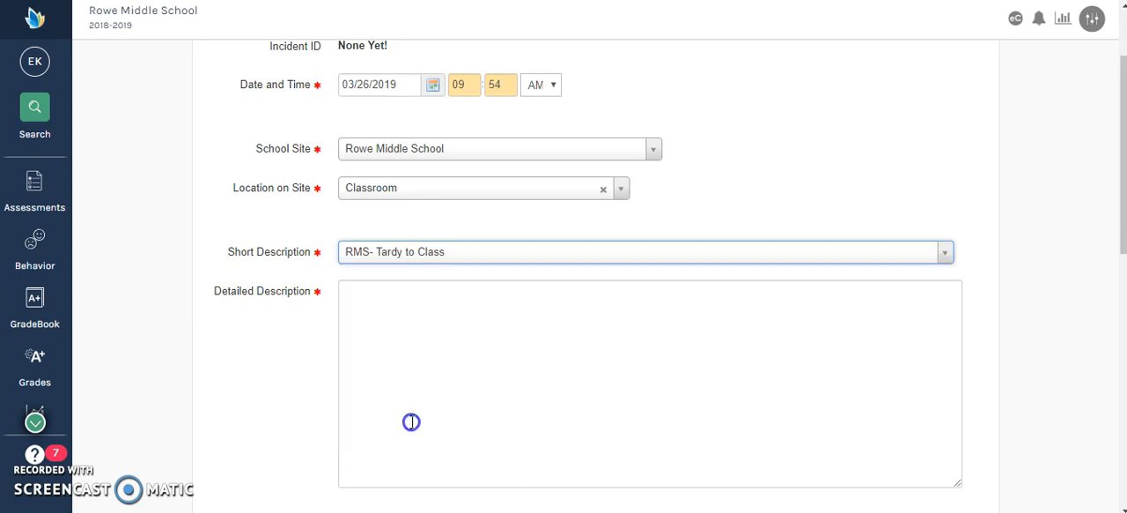
Step: Enter "This scholar was late to 3rd block Math." as the detailed description
click(389, 315)
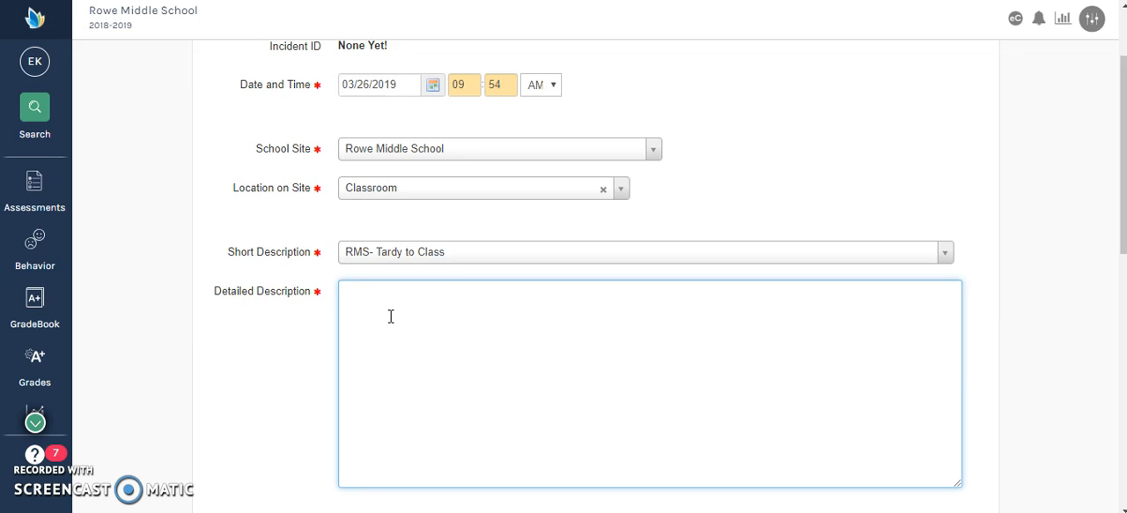
text(This scholar was la)
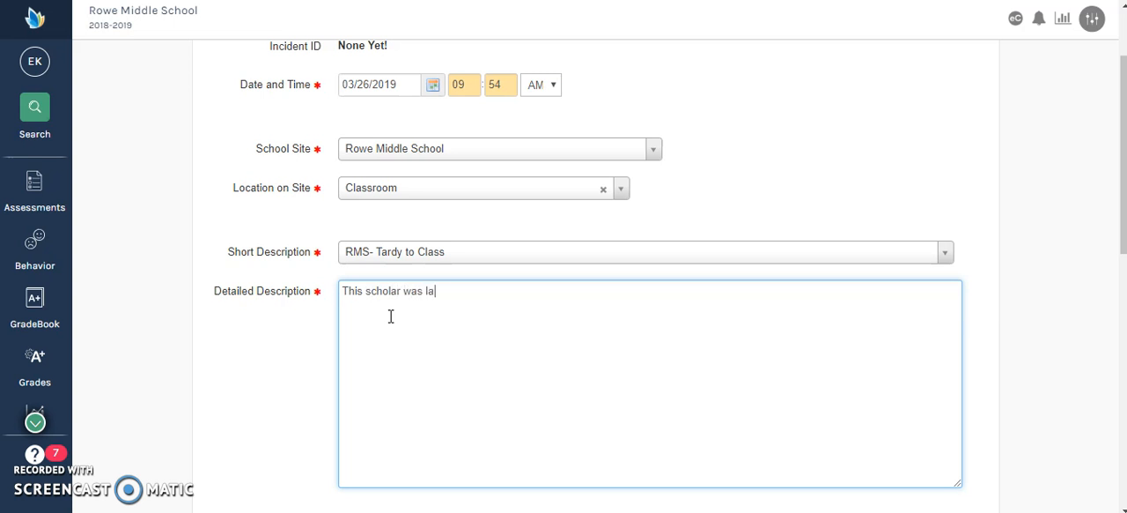
text(te to 3rd block Math.)
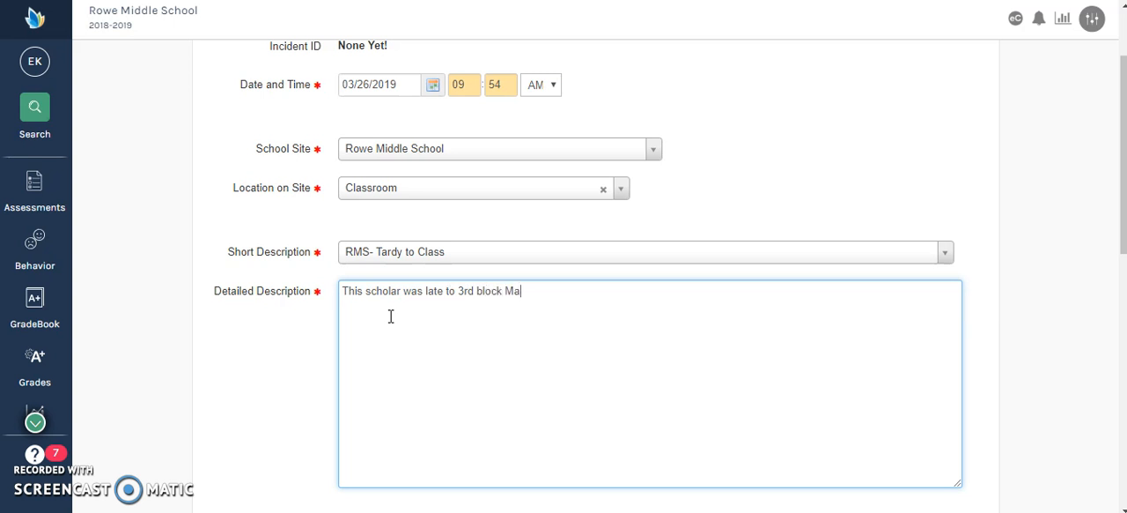
click(589, 305)
Step: Search for the student by first name and add the matching student to the incident report
scroll(588, 305, down, 3)
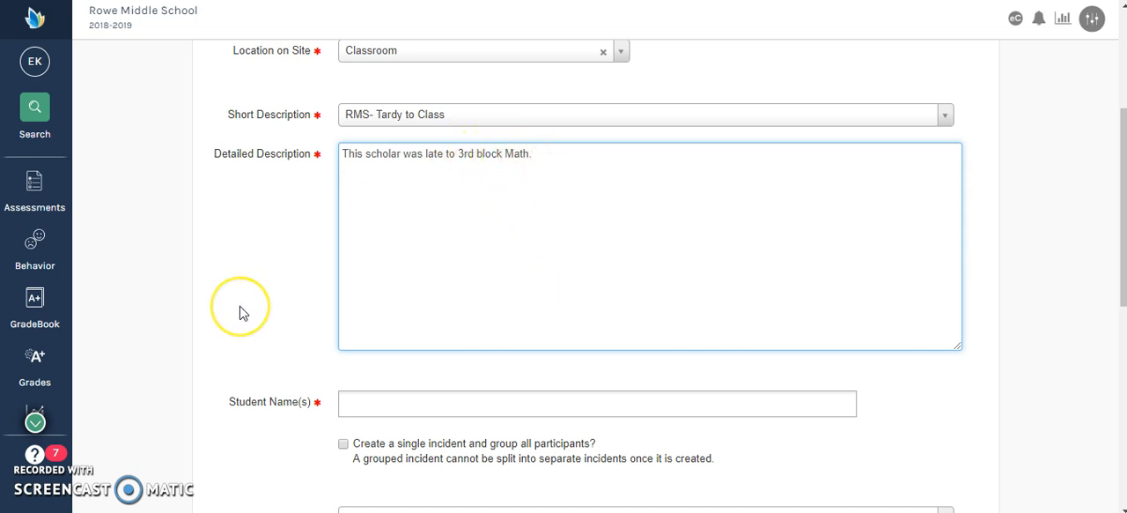
scroll(240, 314, down, 3)
scroll(240, 313, down, 1)
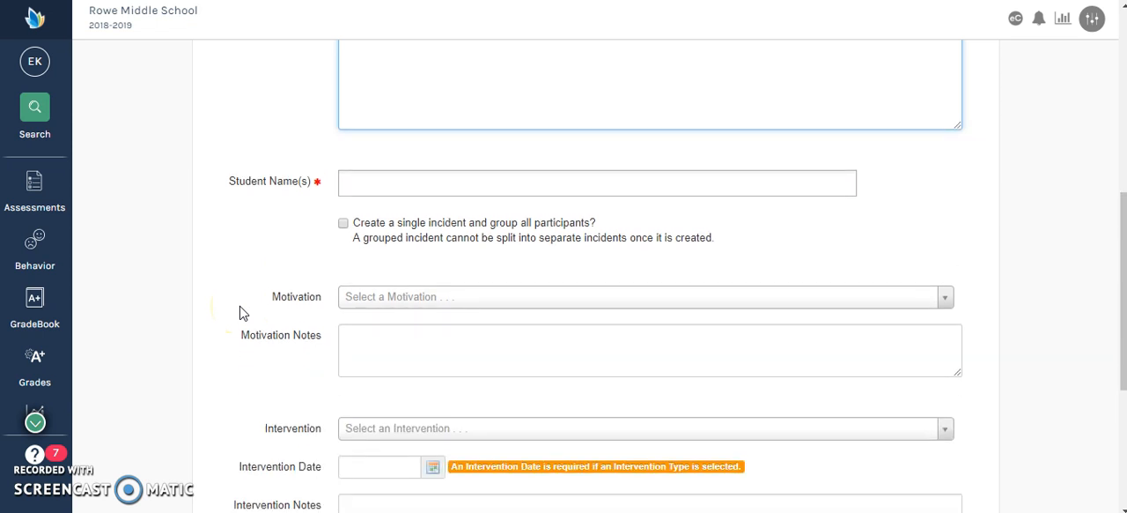
click(386, 187)
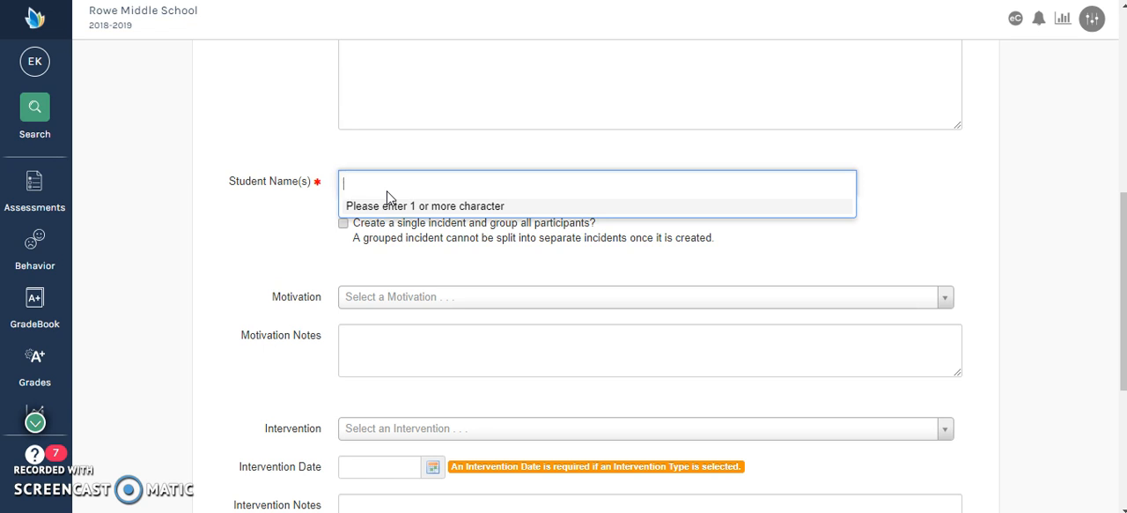
text(ad)
key(BackSpace)
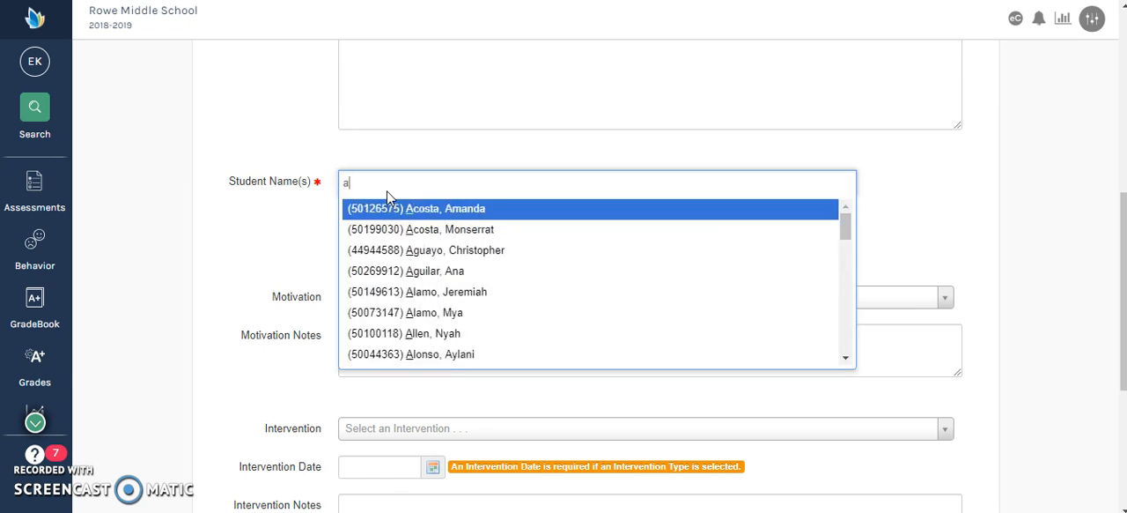
text(dria)
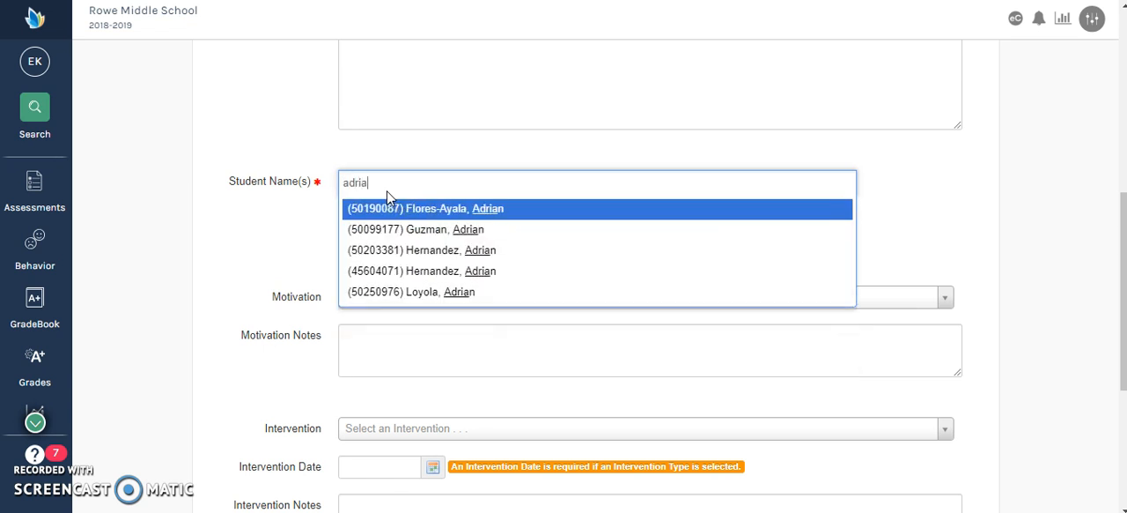
click(485, 231)
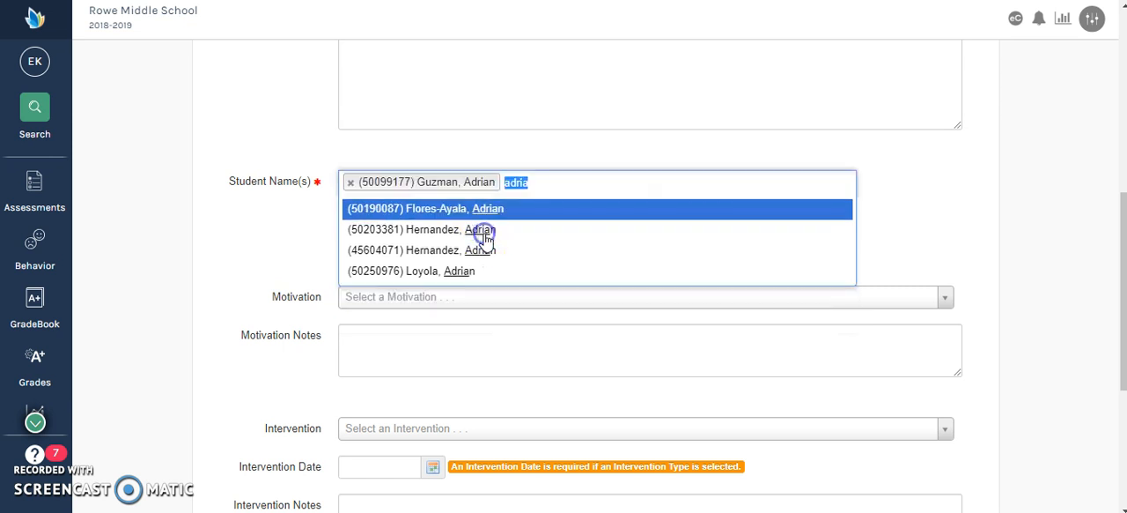
click(259, 253)
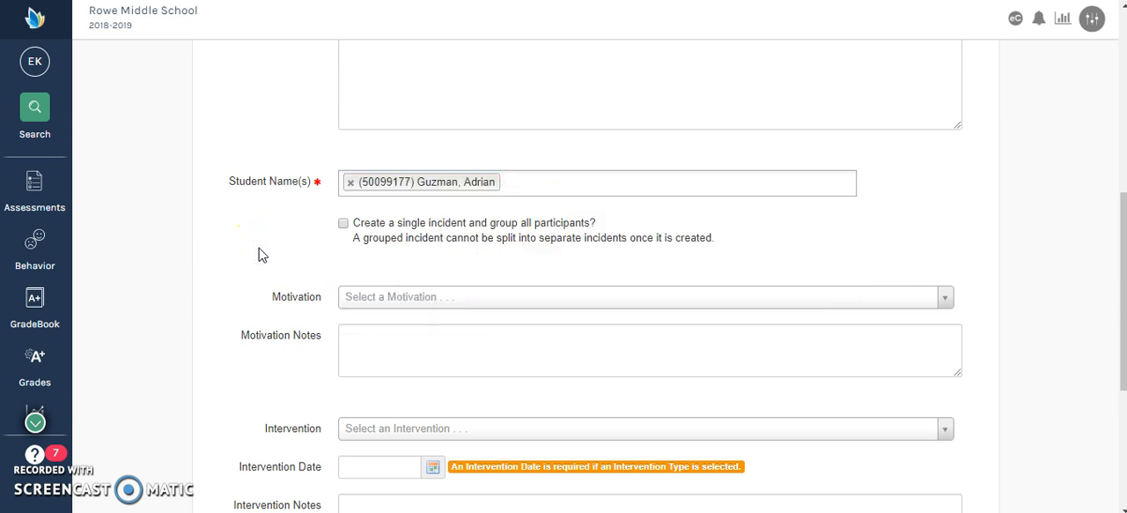
Step: Add Lunch Detention as the consequence for the incident
scroll(258, 254, down, 2)
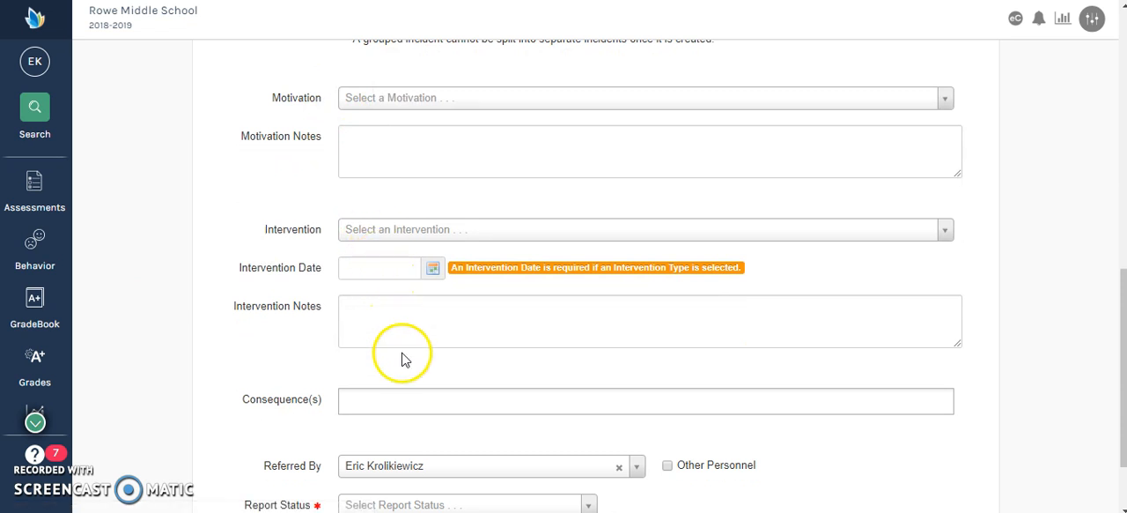
scroll(275, 350, down, 1)
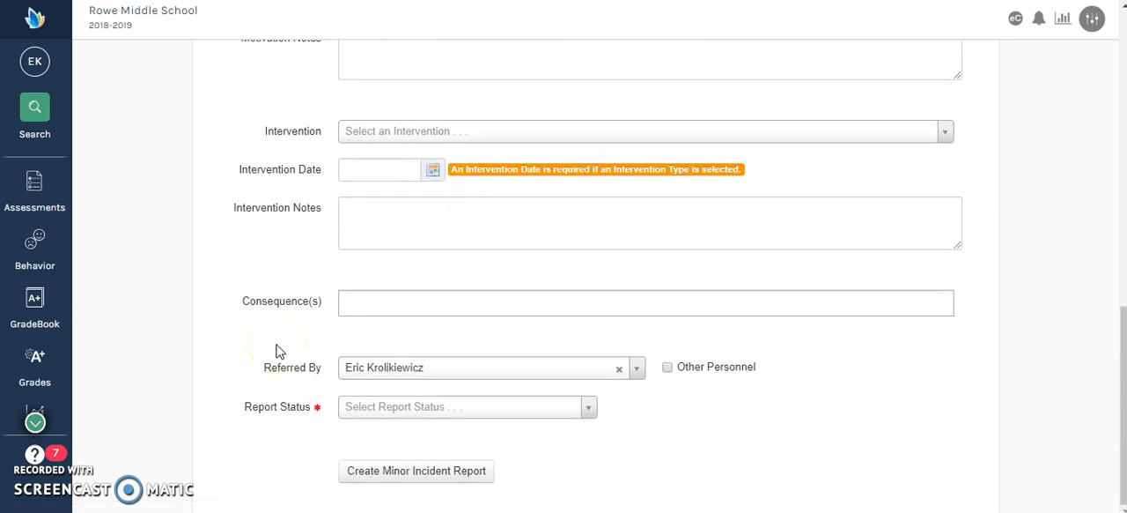
click(356, 304)
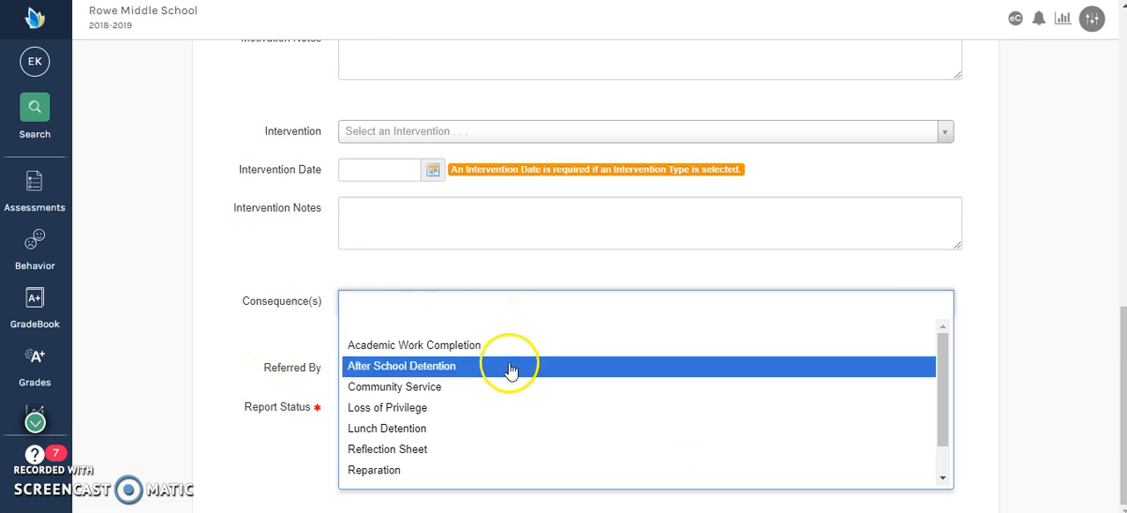
click(476, 431)
click(237, 414)
Step: Set the report status to Complete
click(429, 433)
click(426, 413)
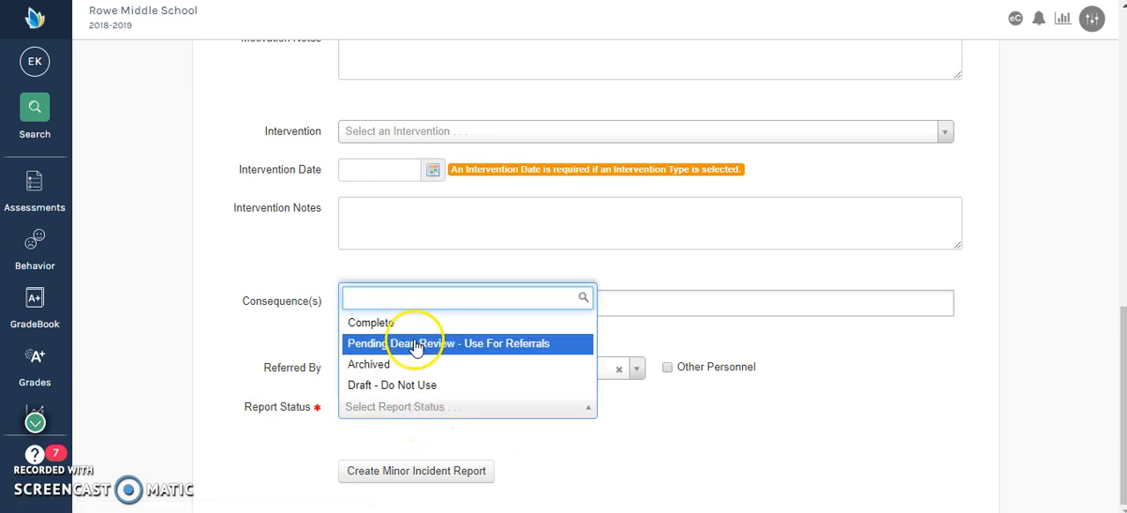
click(414, 324)
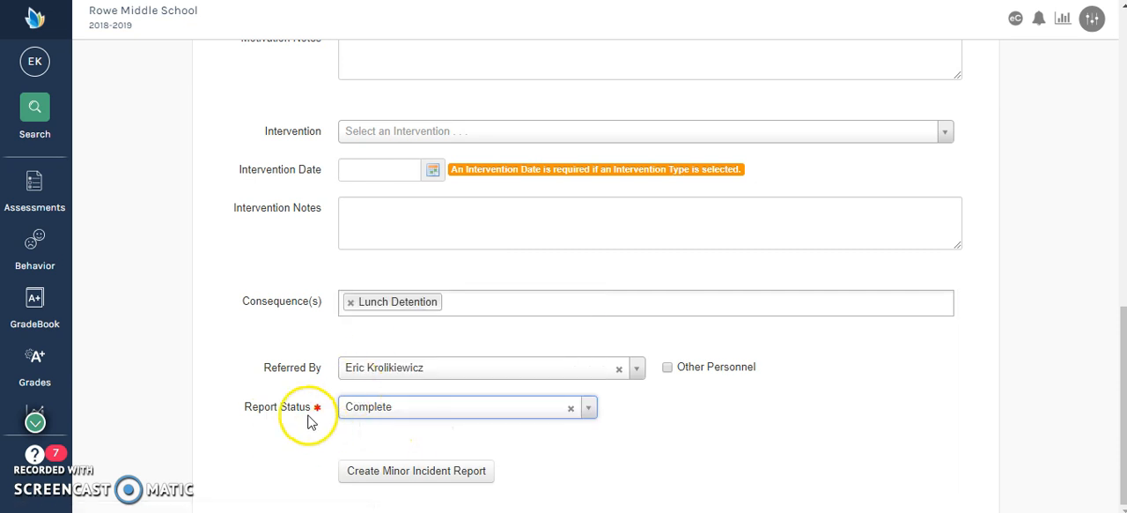